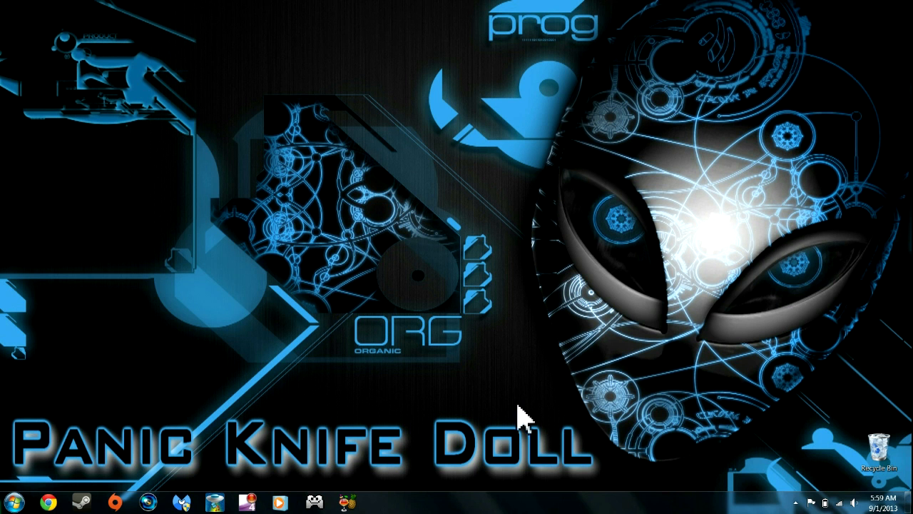
Open Xpadder and start a new controller layout for the Xbox 360 wireless controller
left_click(327, 503)
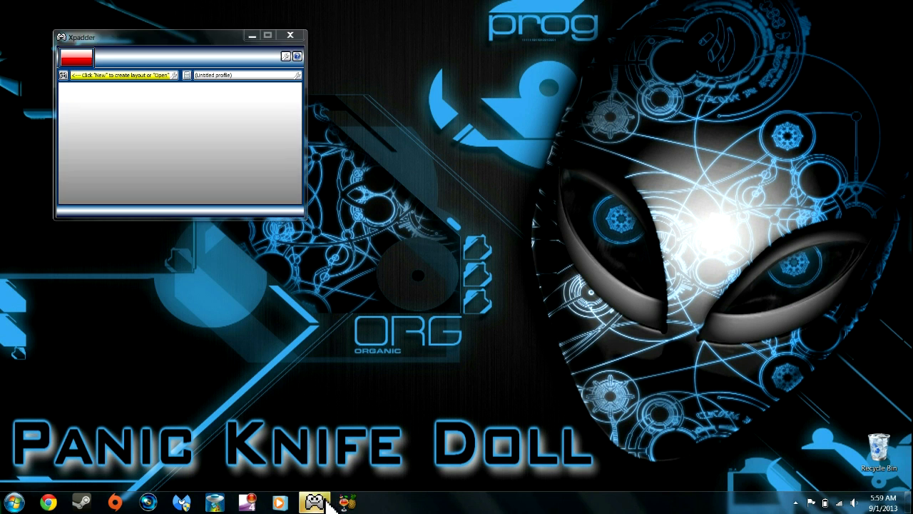
mouse_move(329, 503)
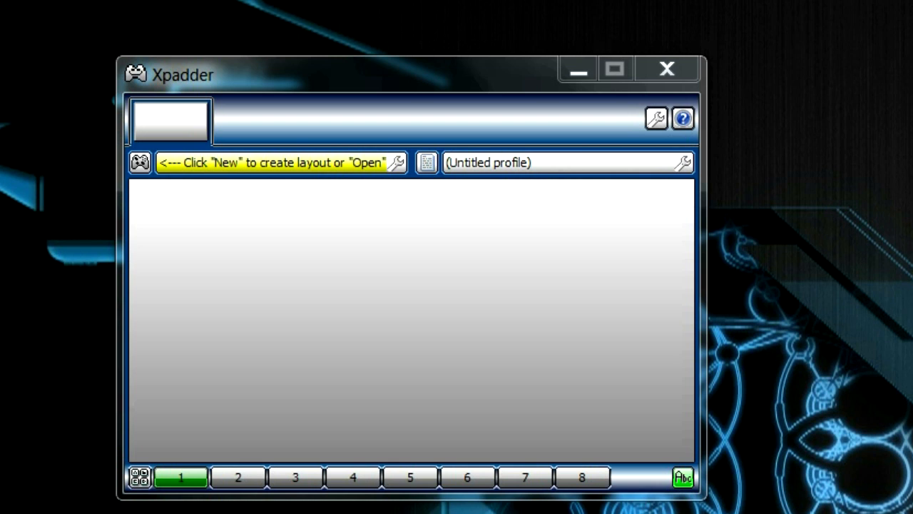
left_click(138, 161)
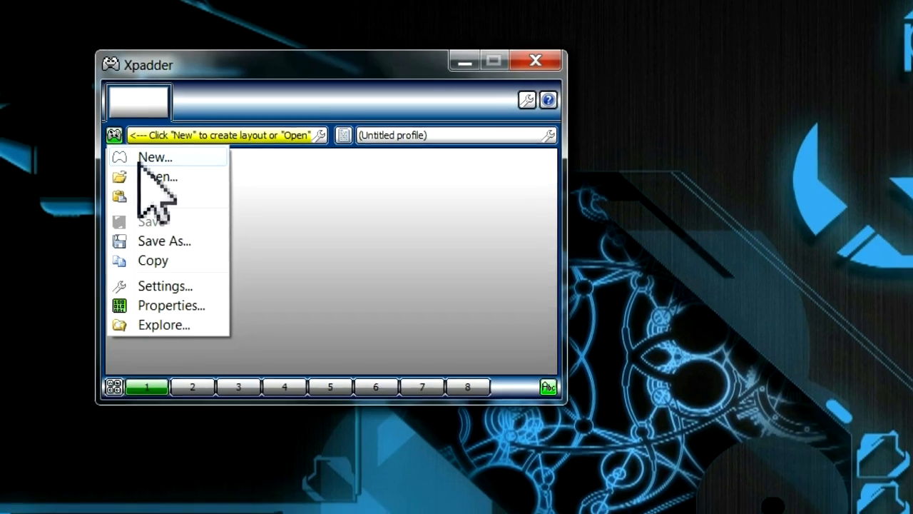
left_click(179, 191)
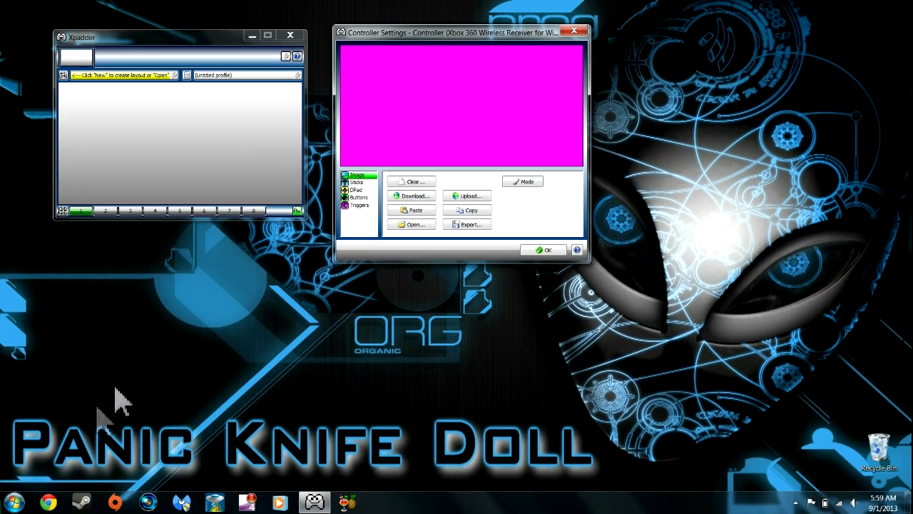
Switch to Chrome and search Google Images for "xpadder xbox 360"
left_click(48, 502)
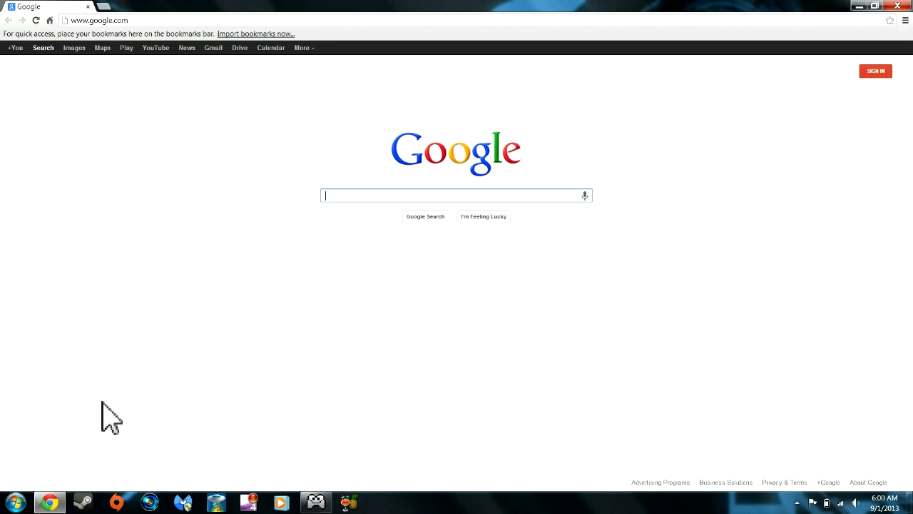
left_click(80, 50)
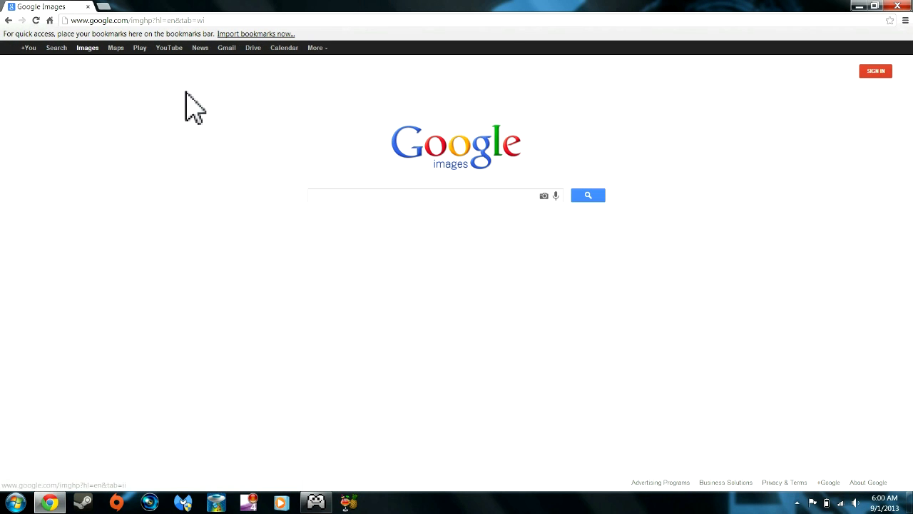
right_click(332, 196)
left_click(370, 262)
key("Return")
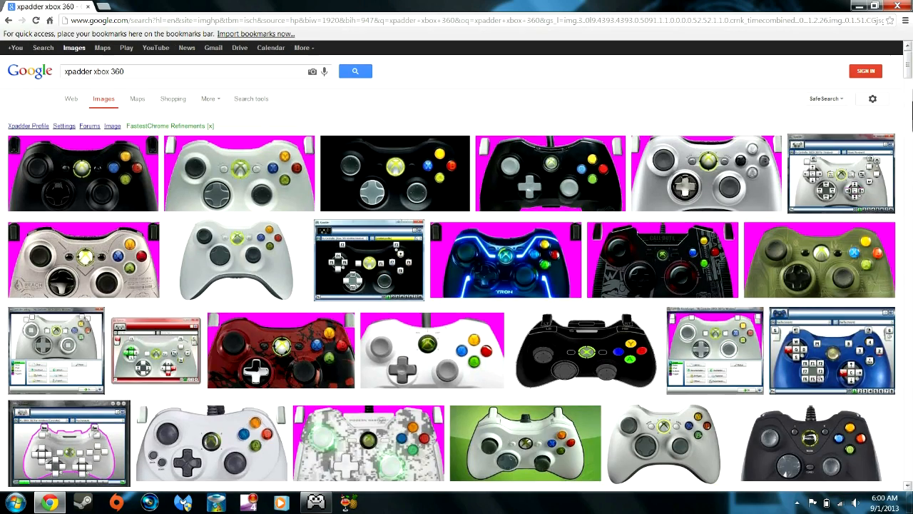
Copy the silver Xbox 360 controller image from the xpadder.com result and paste it into Xpadder's Controller Settings as the layout image
scroll(456, 267, "down", 5)
scroll(457, 266, "up", 5)
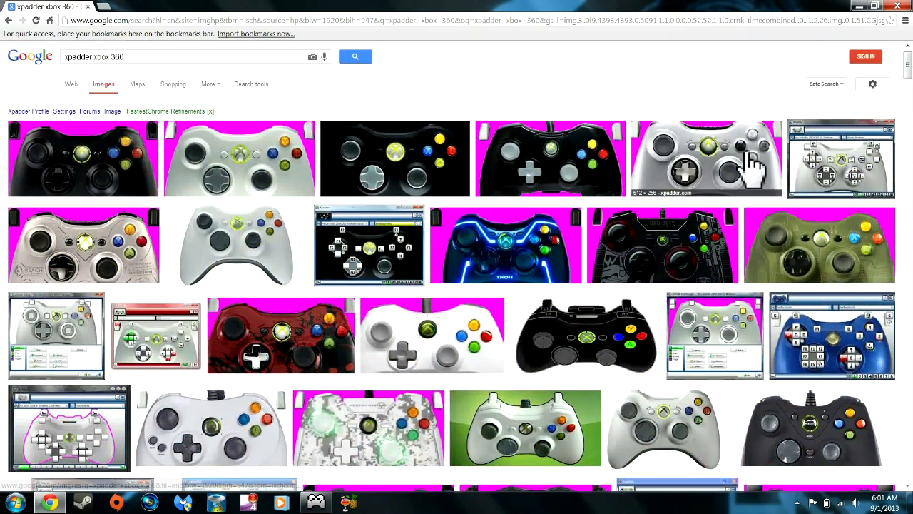
left_click(753, 164)
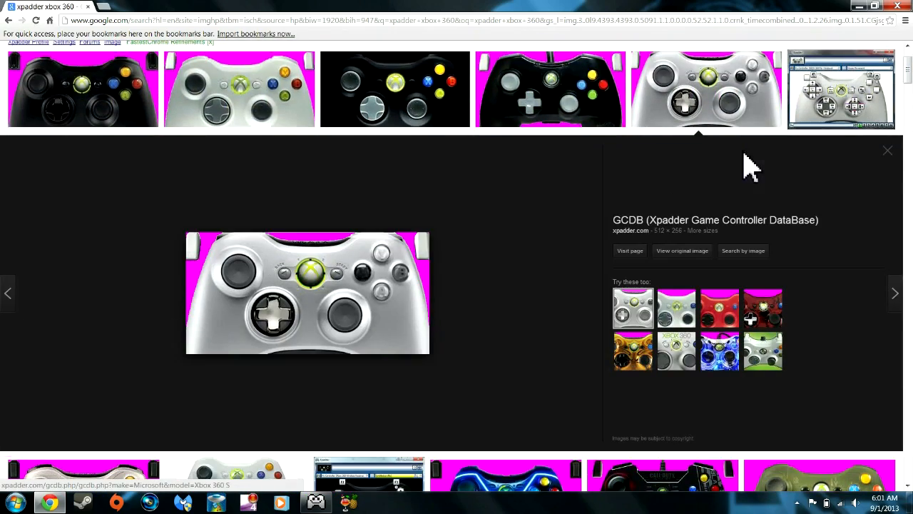
right_click(314, 314)
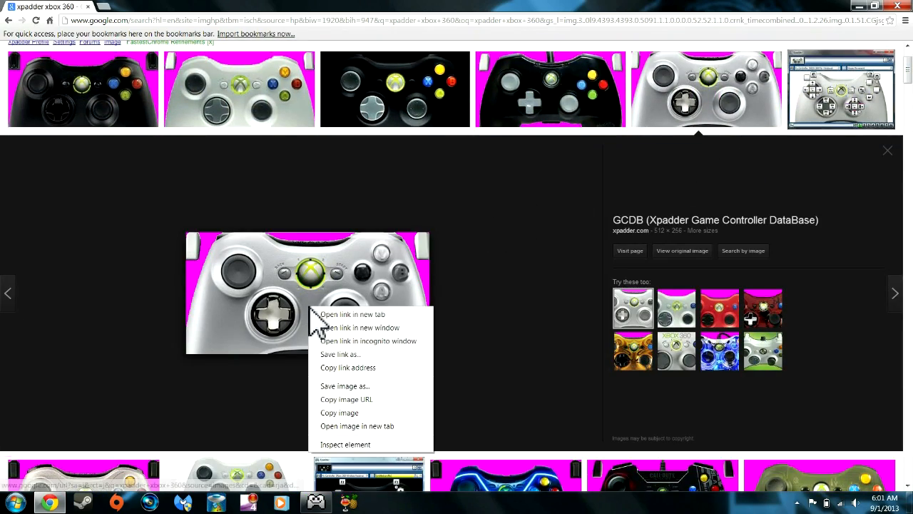
left_click(339, 413)
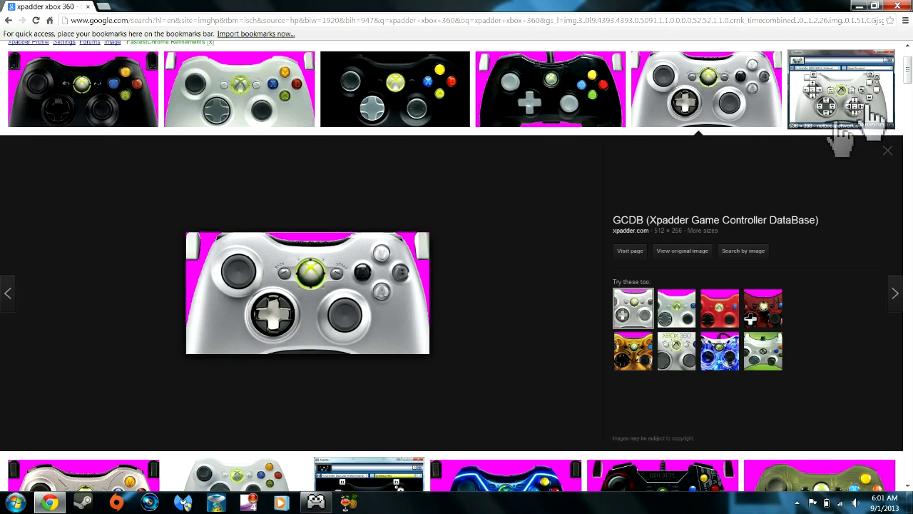
left_click(859, 6)
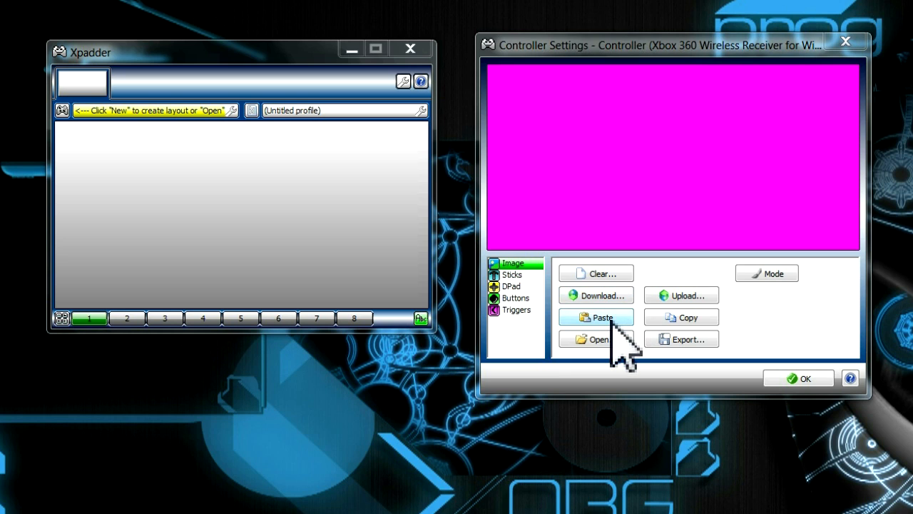
left_click(422, 212)
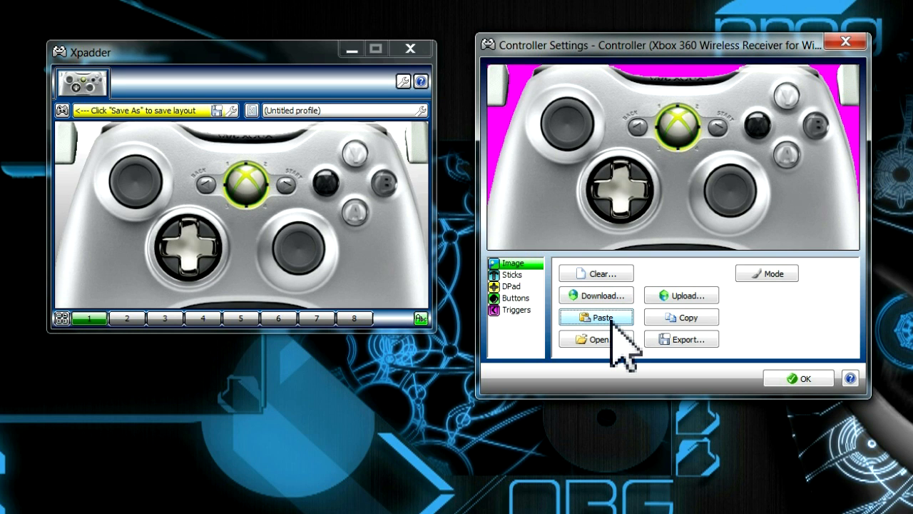
Enable Stick 1 on Axis X/Y and Stick 2 on Axis RX/RY, placing them over the left and right thumbsticks of the controller image
left_click(514, 276)
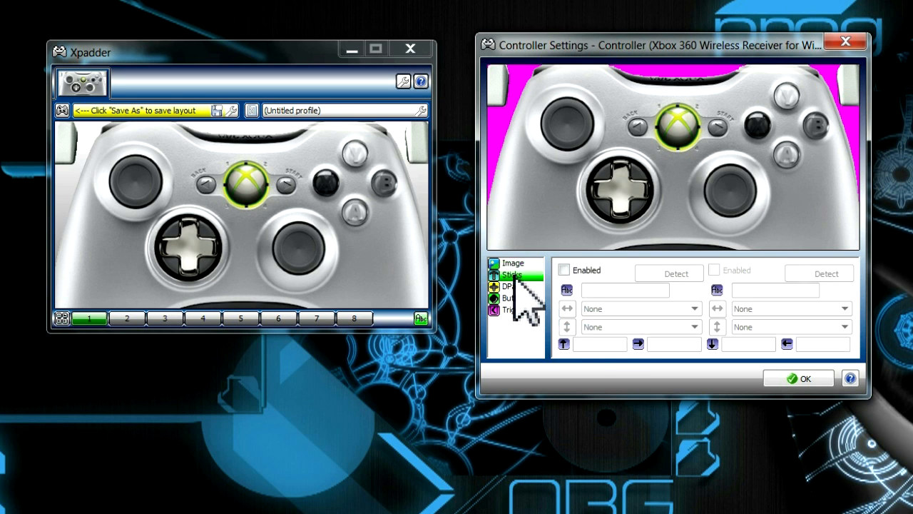
left_click(565, 269)
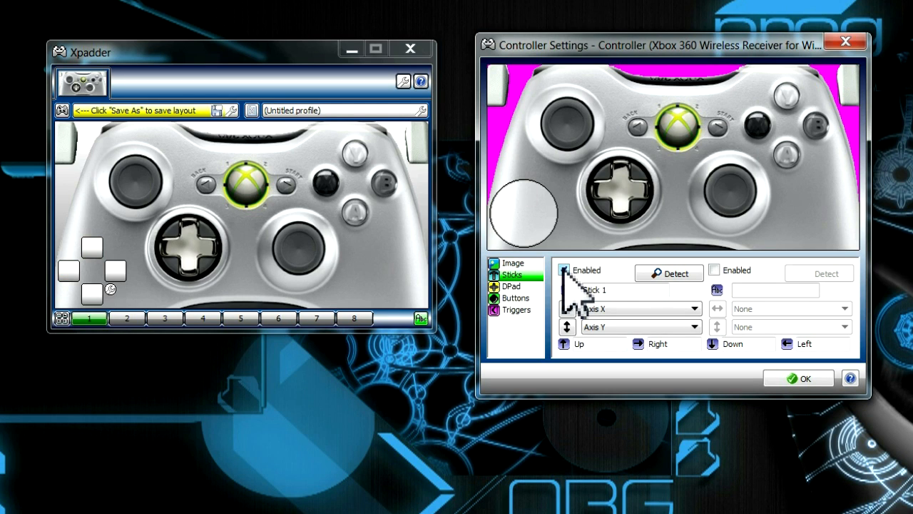
left_click_drag(535, 229, 576, 141)
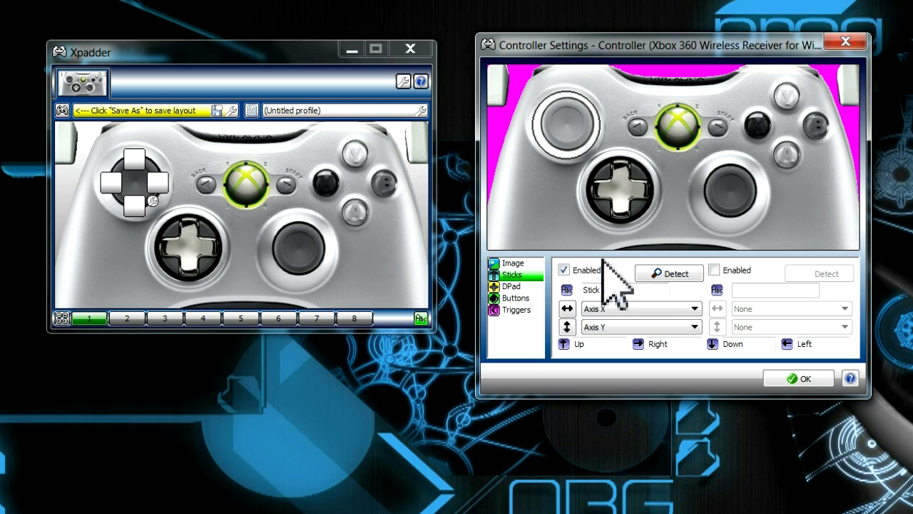
left_click(714, 271)
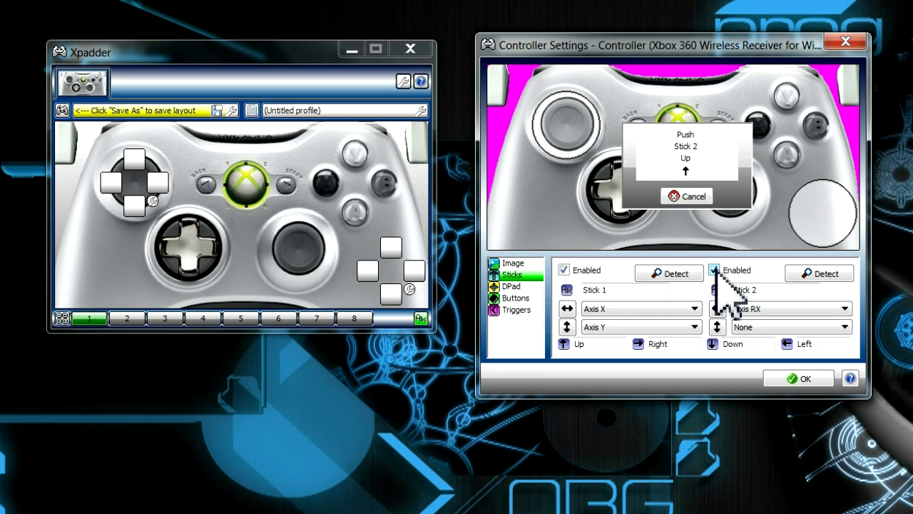
left_click_drag(814, 218, 722, 199)
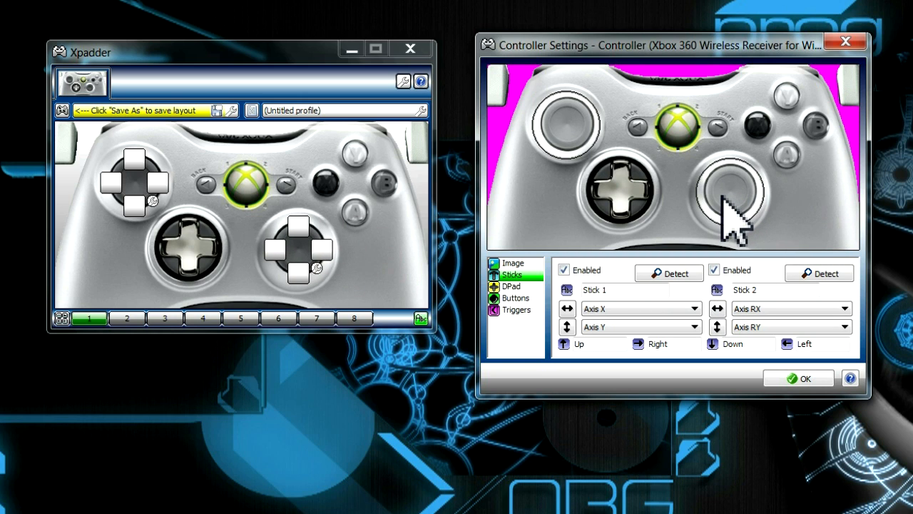
Enable the DPad with POV directions and position it over the directional pad in the controller image
left_click(512, 286)
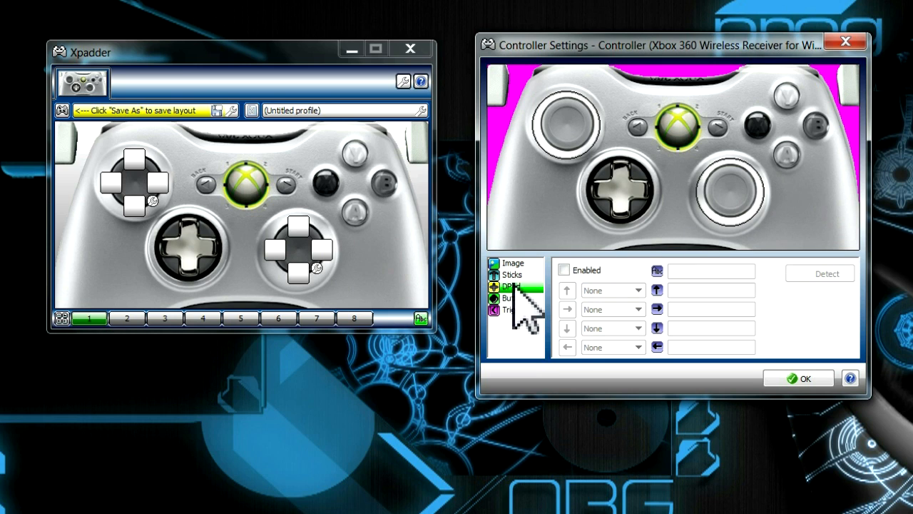
left_click(564, 270)
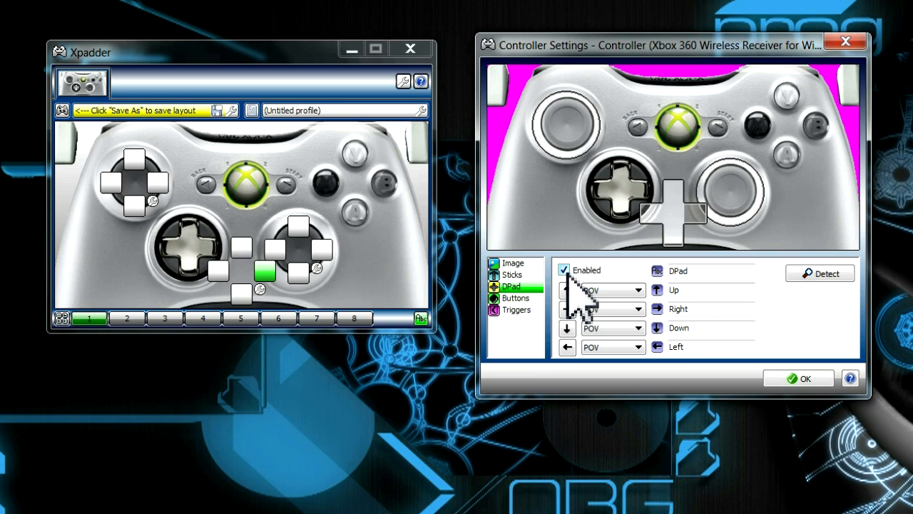
left_click_drag(655, 229, 613, 191)
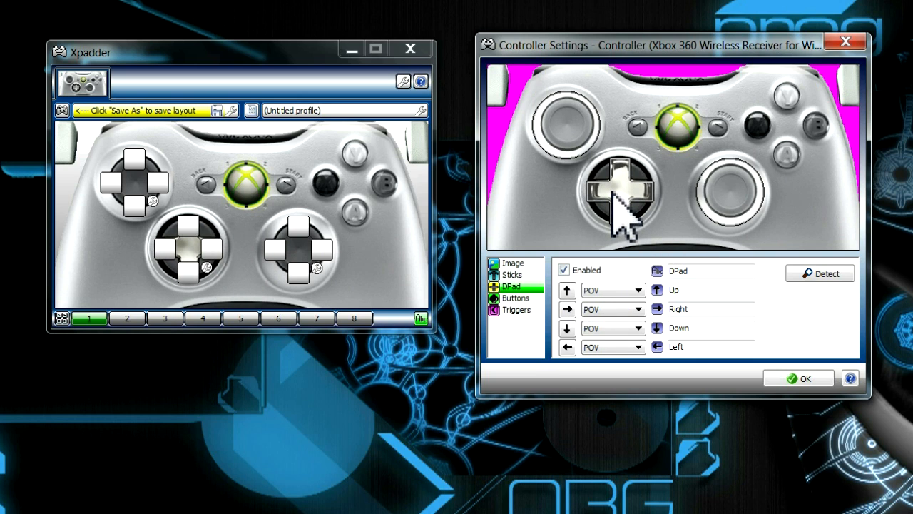
Add the four face buttons to the layout and place them over Y, B, A and X on the controller image
left_click(527, 297)
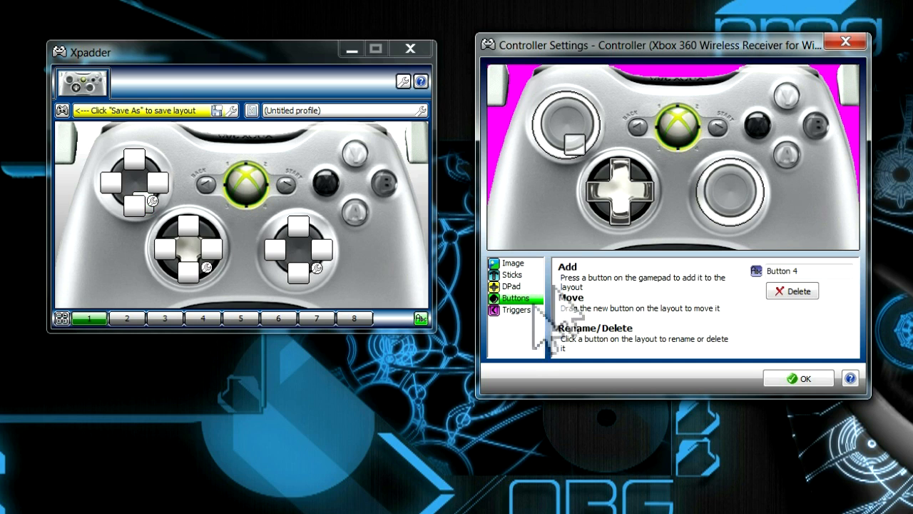
left_click_drag(571, 153, 783, 107)
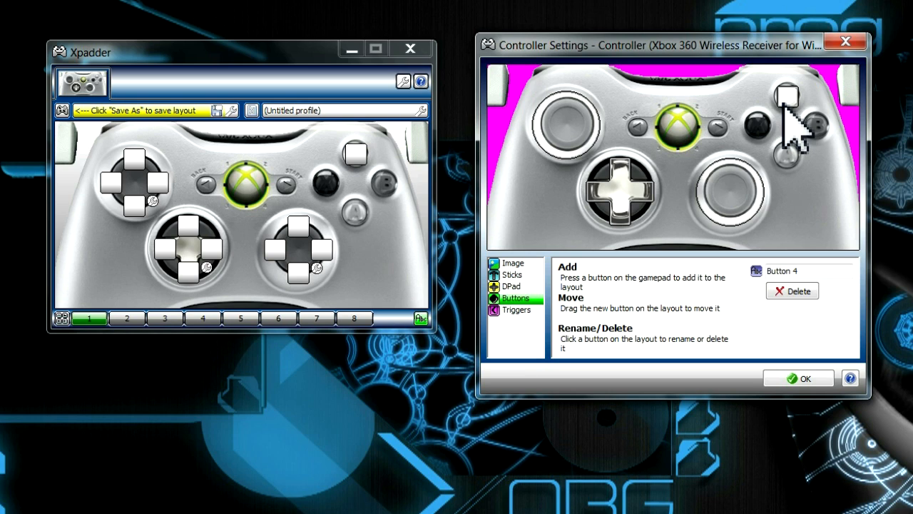
left_click_drag(535, 147, 822, 129)
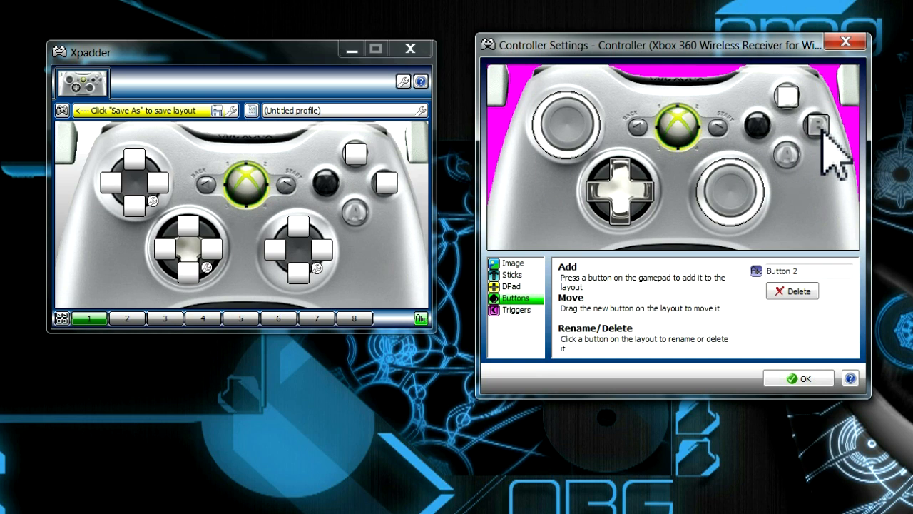
left_click_drag(535, 158, 796, 159)
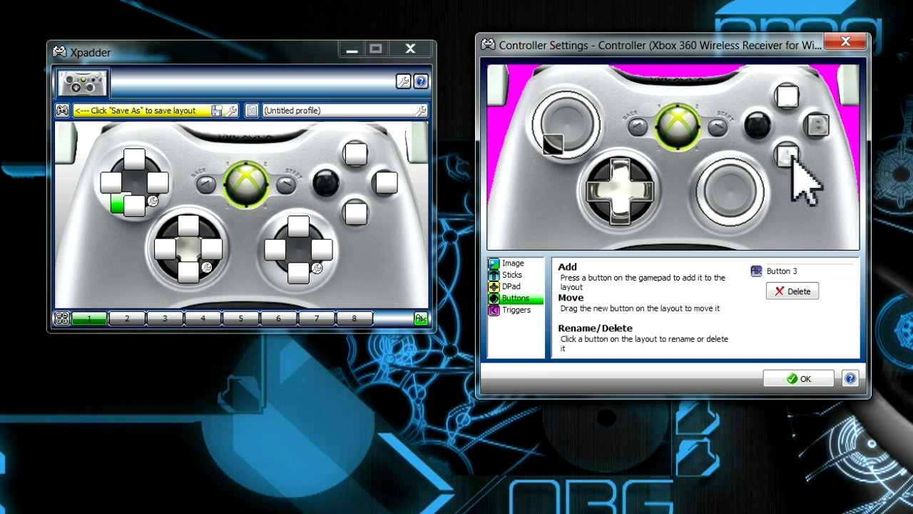
left_click_drag(555, 147, 756, 122)
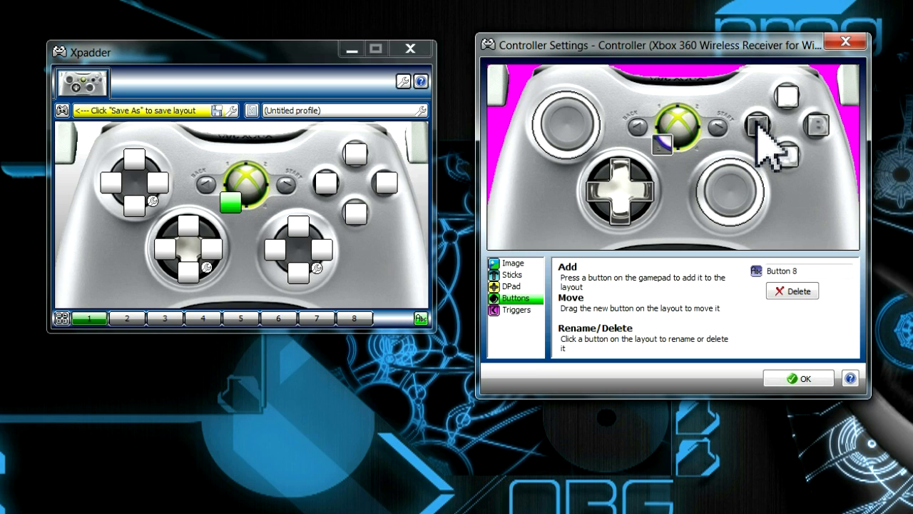
Place the Start, Back, both stick-press and both shoulder buttons at their matching positions on the controller image
left_click_drag(664, 146, 726, 135)
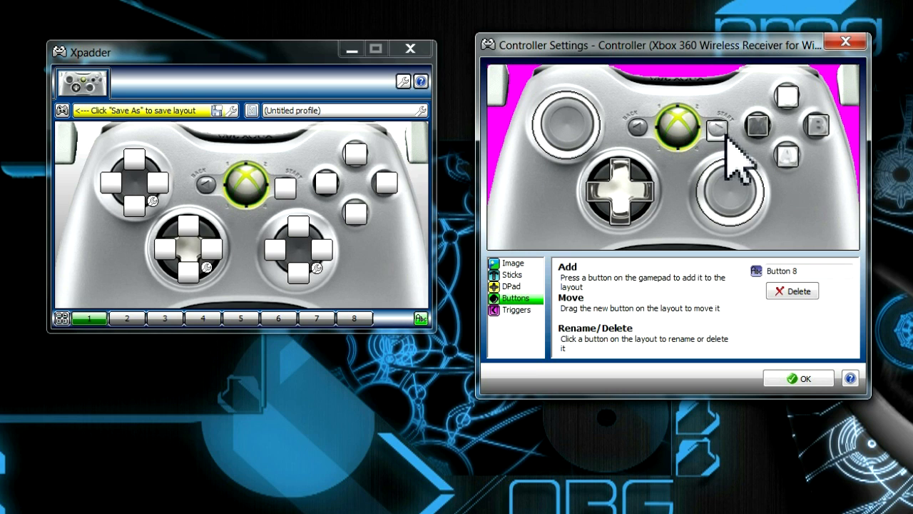
left_click_drag(649, 164, 632, 126)
left_click_drag(708, 161, 733, 201)
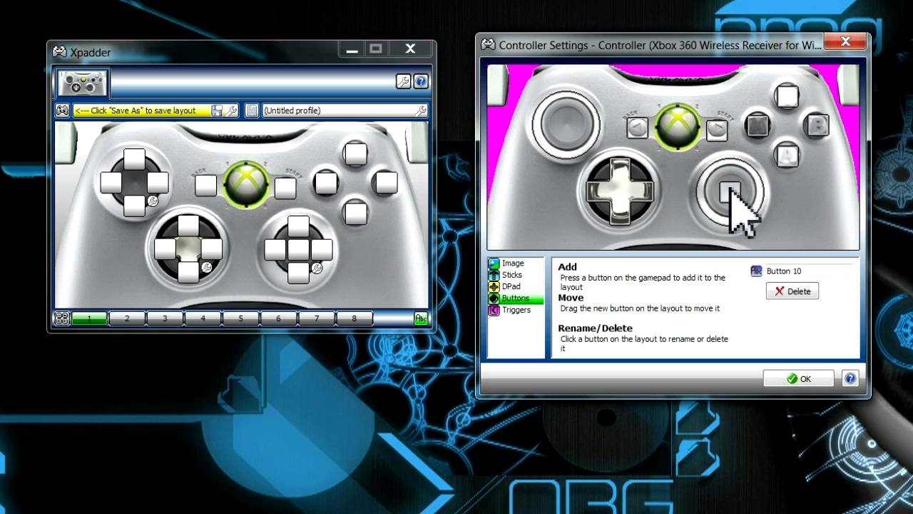
left_click_drag(690, 156, 568, 125)
left_click_drag(623, 140, 755, 71)
left_click_drag(596, 145, 603, 76)
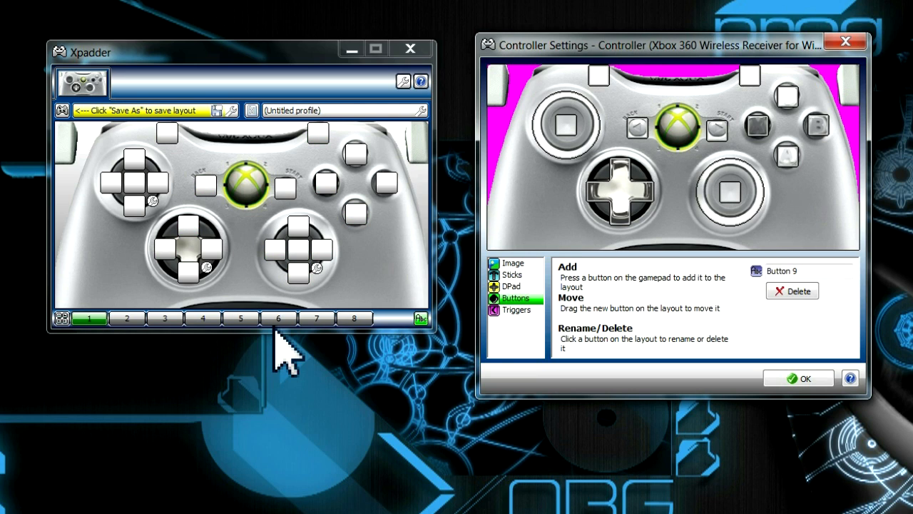
Enable the triggers with Axis Z+ for Trigger Left and Axis Z- for Trigger Right, and accept the controller settings
left_click(510, 309)
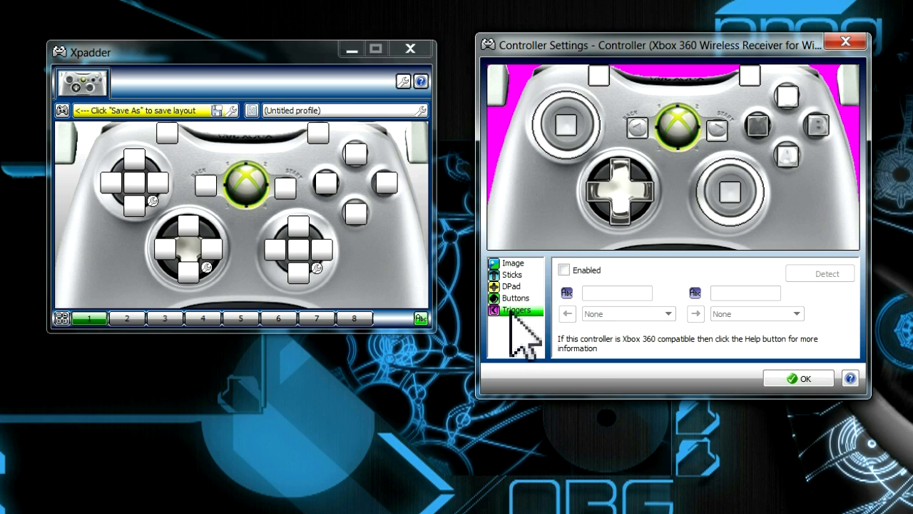
left_click(563, 270)
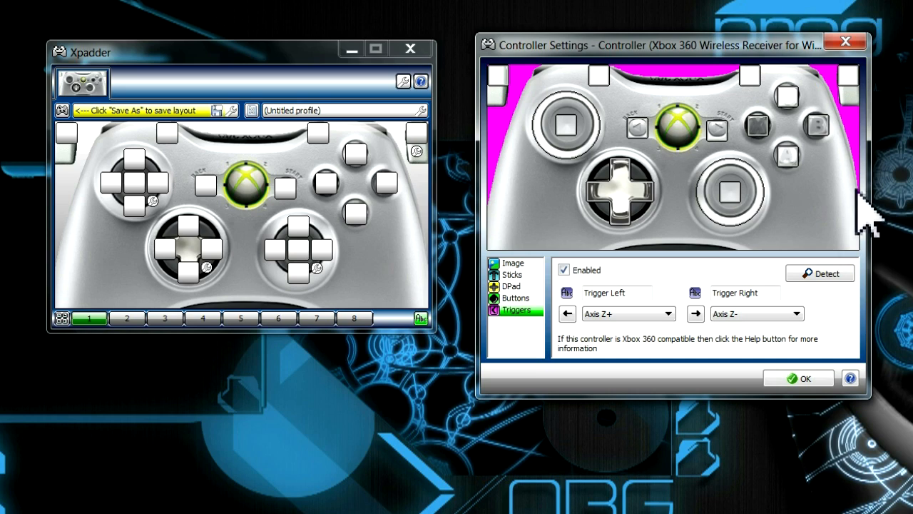
left_click(792, 379)
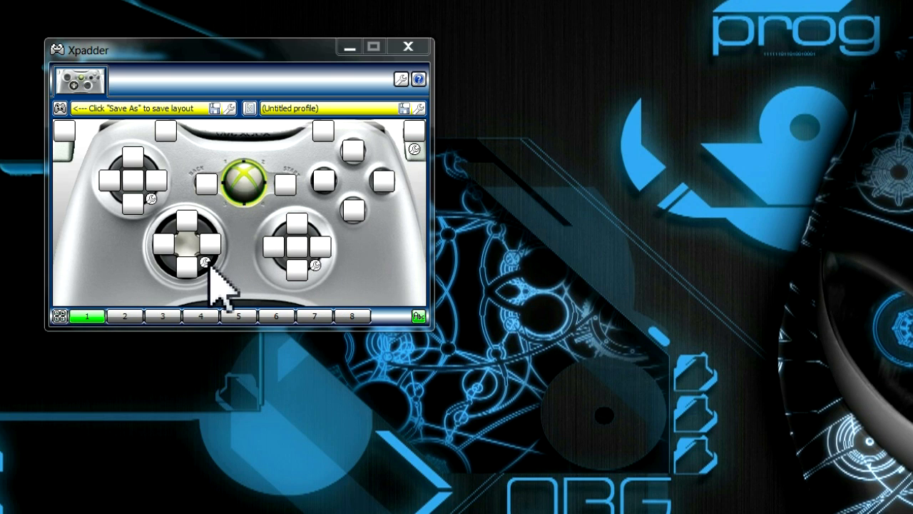
Assign the W,S,A,D key set to the left stick
left_click(150, 198)
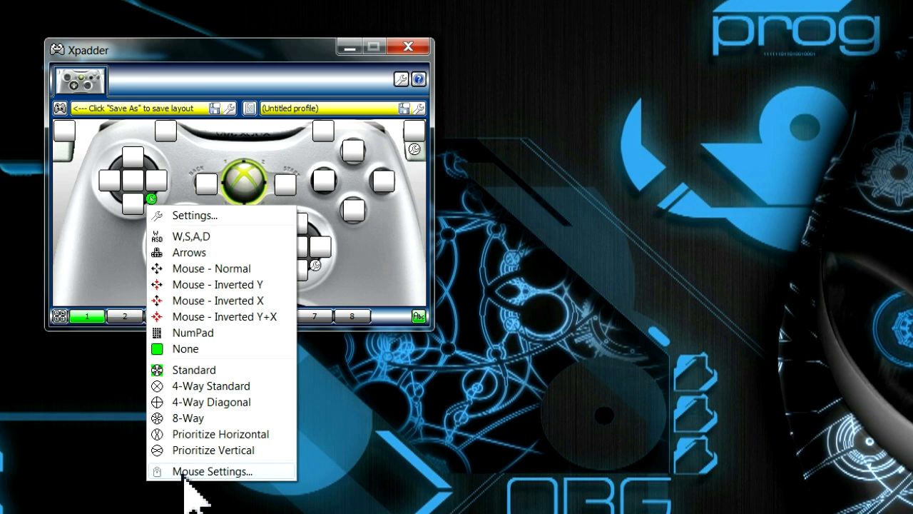
left_click(204, 238)
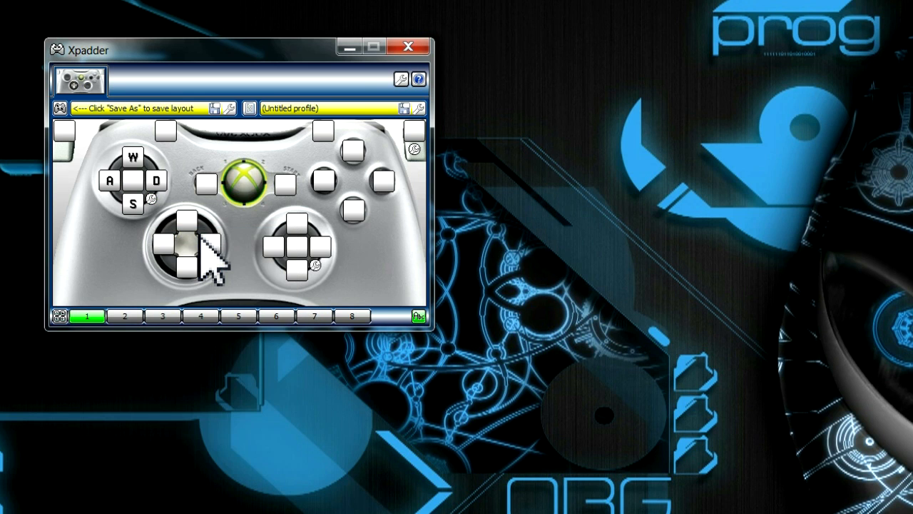
Assign normal mouse movement to the right stick
left_click(315, 265)
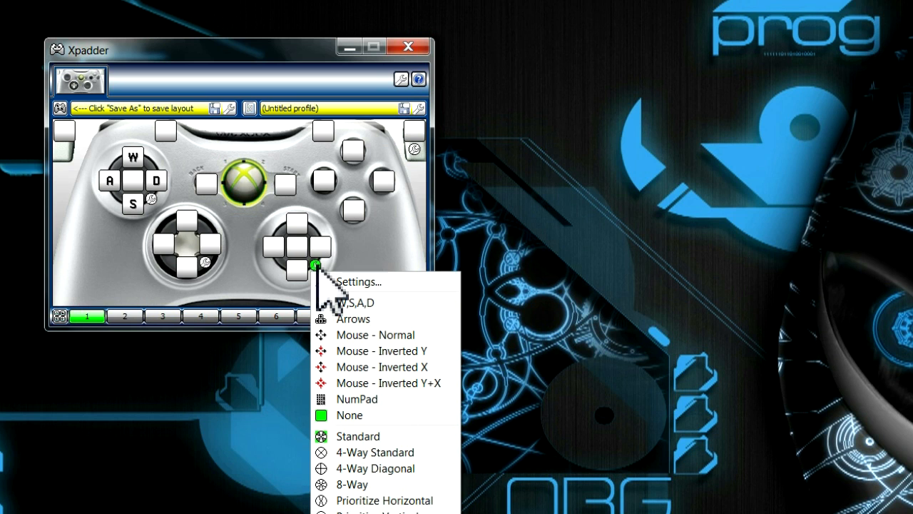
left_click(350, 319)
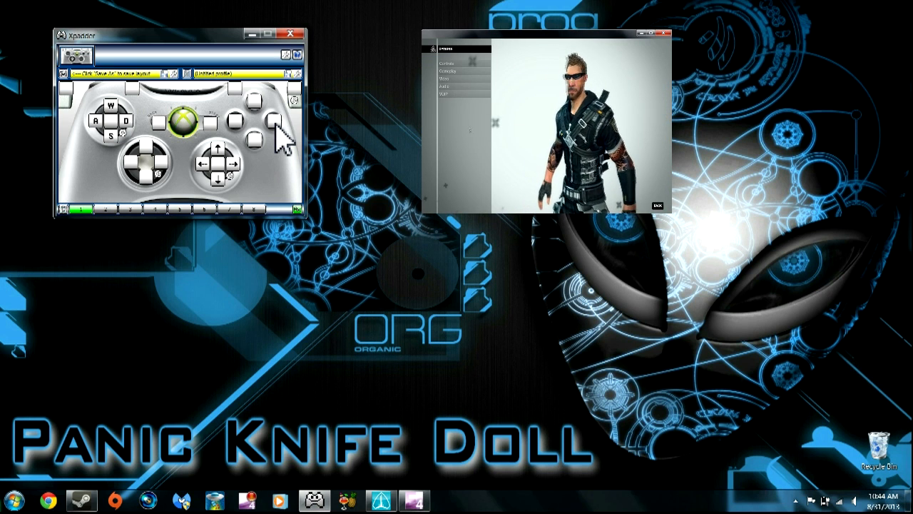
Following the game's control list, assign C to the B button, R to X, Space to A and Mouse Wheel Down to Y
left_click(451, 63)
left_click(452, 62)
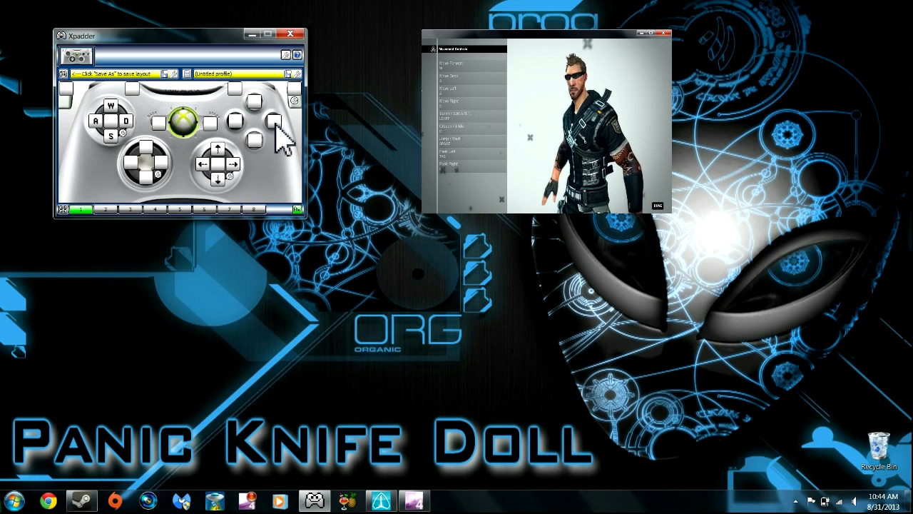
left_click(274, 122)
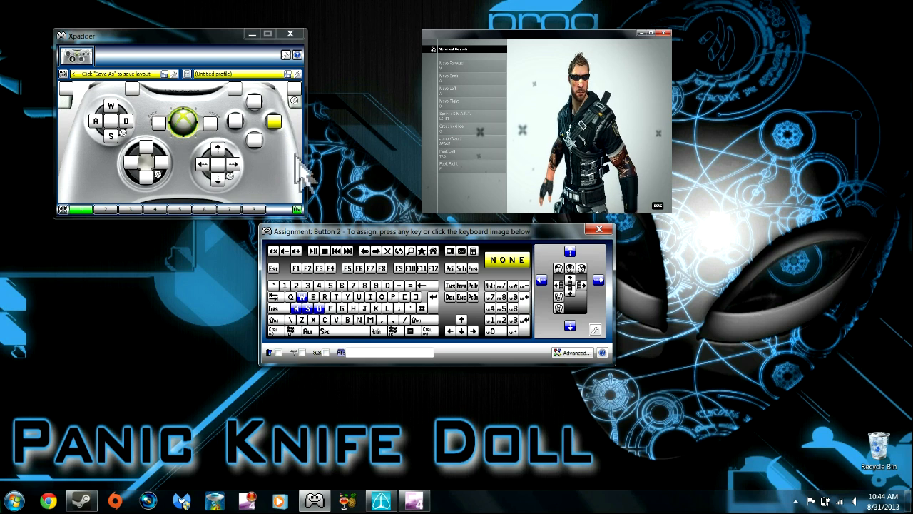
left_click(329, 326)
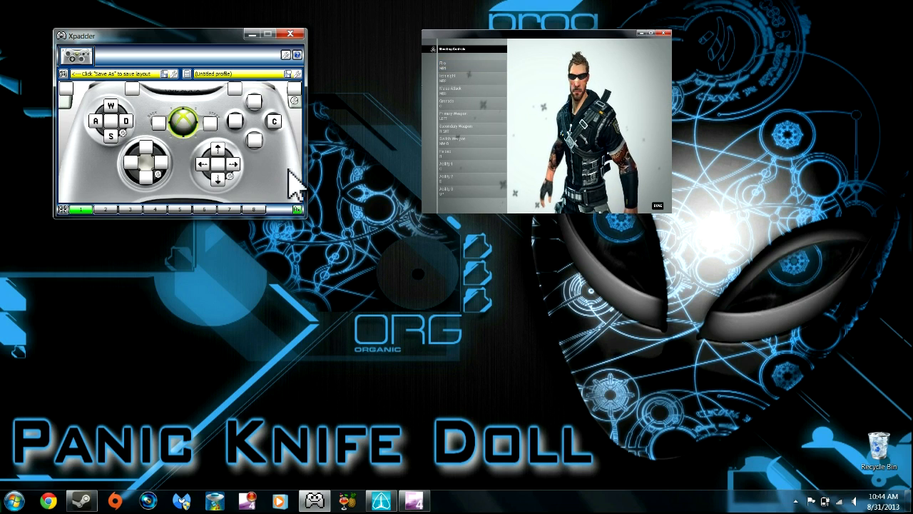
left_click(235, 121)
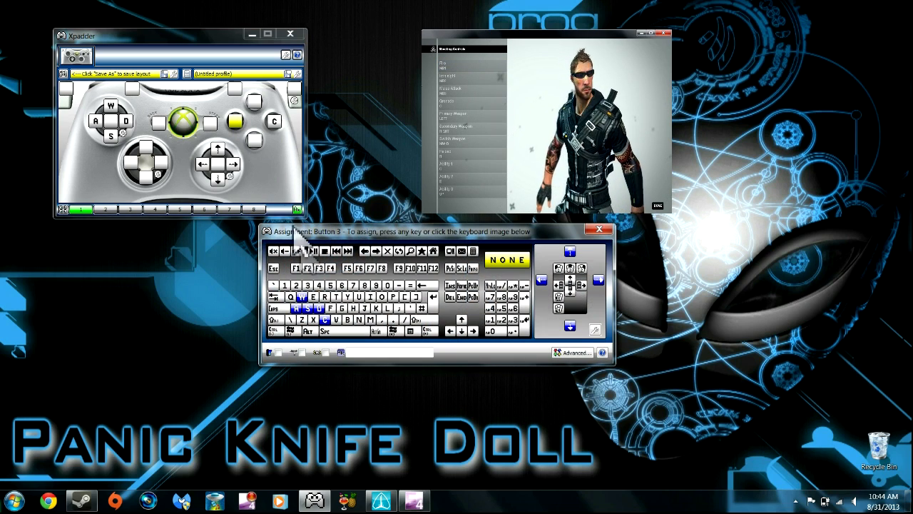
left_click(327, 297)
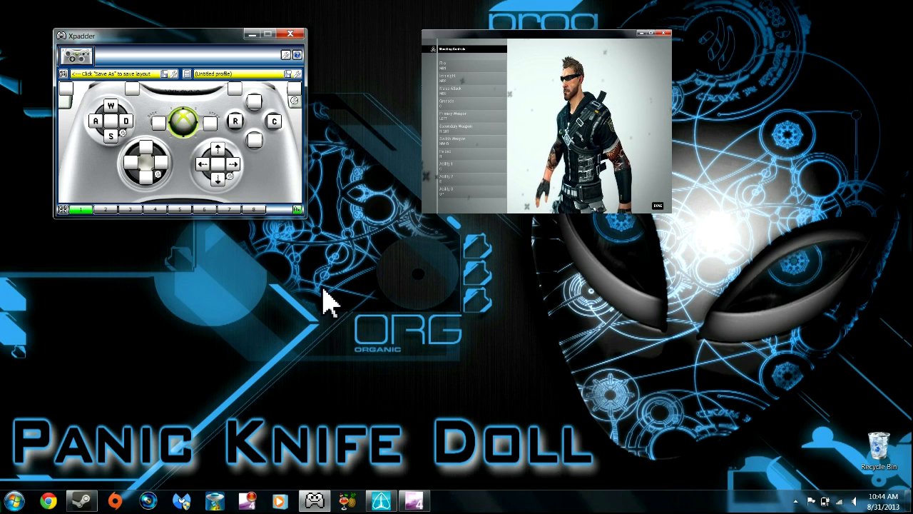
left_click(255, 139)
left_click(358, 344)
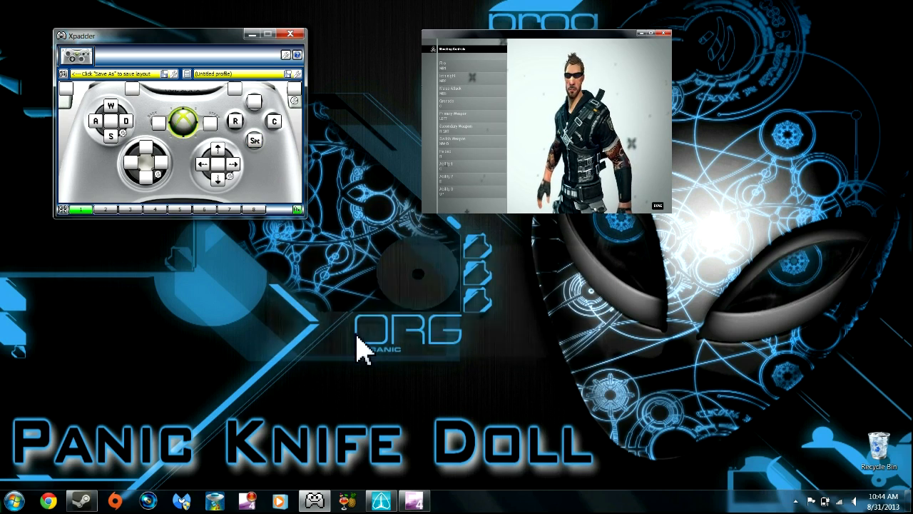
left_click(254, 101)
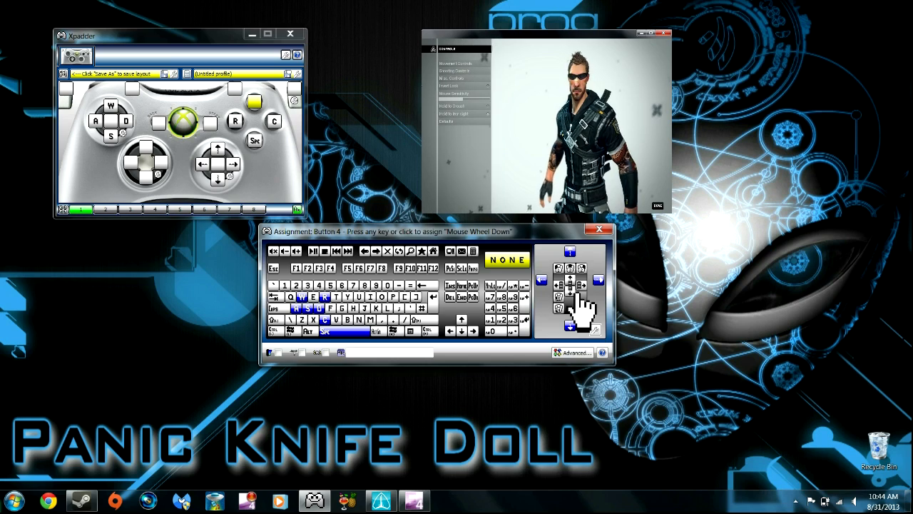
left_click(579, 296)
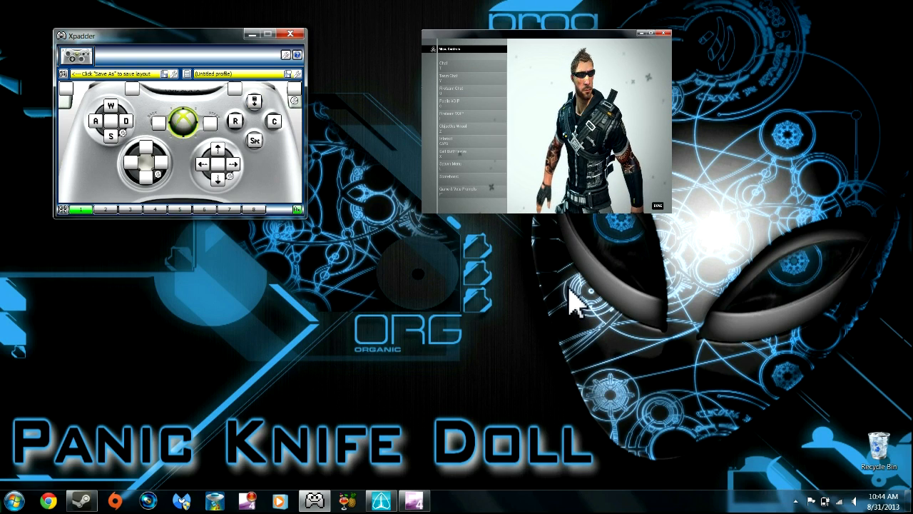
Assign the middle mouse button to the right stick press and left Shift to the left stick press
left_click(220, 164)
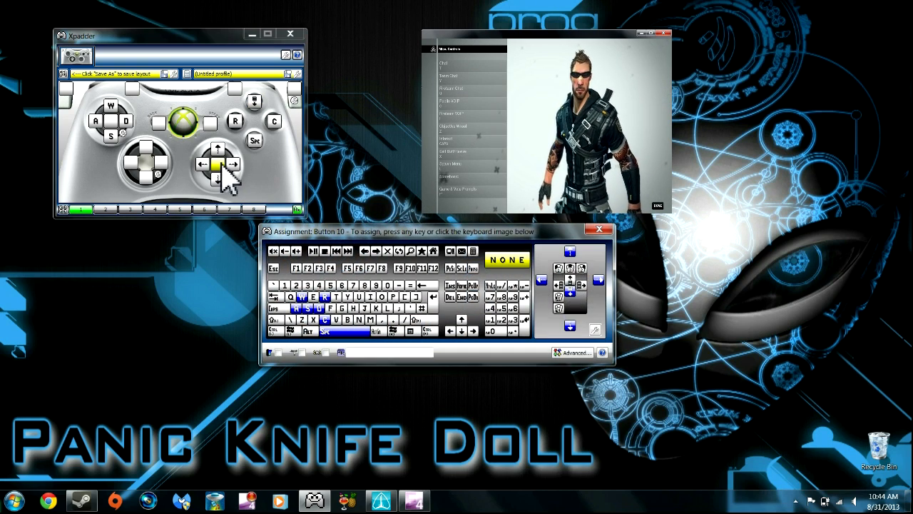
left_click(581, 285)
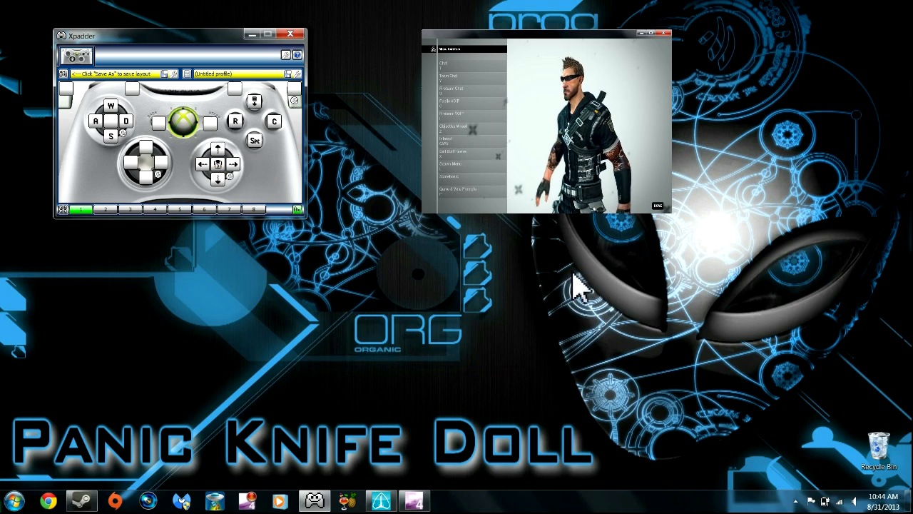
left_click(110, 121)
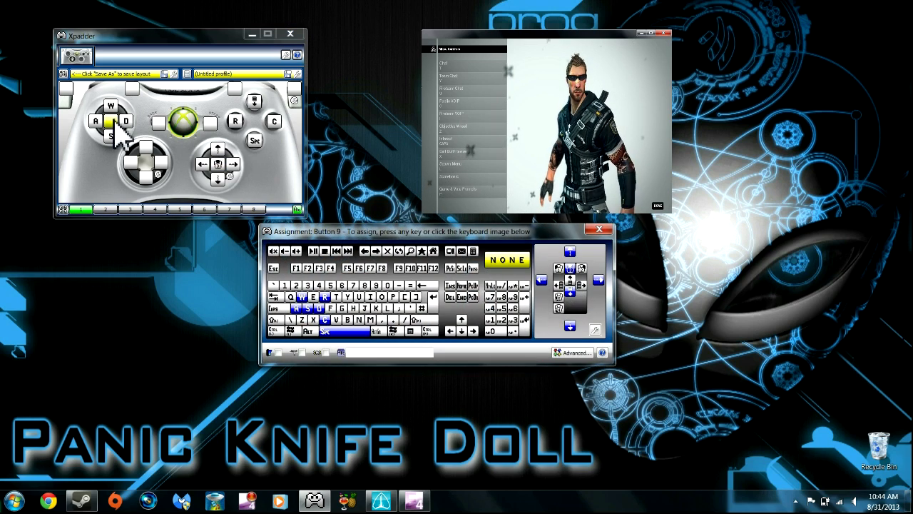
left_click(289, 321)
left_click(599, 229)
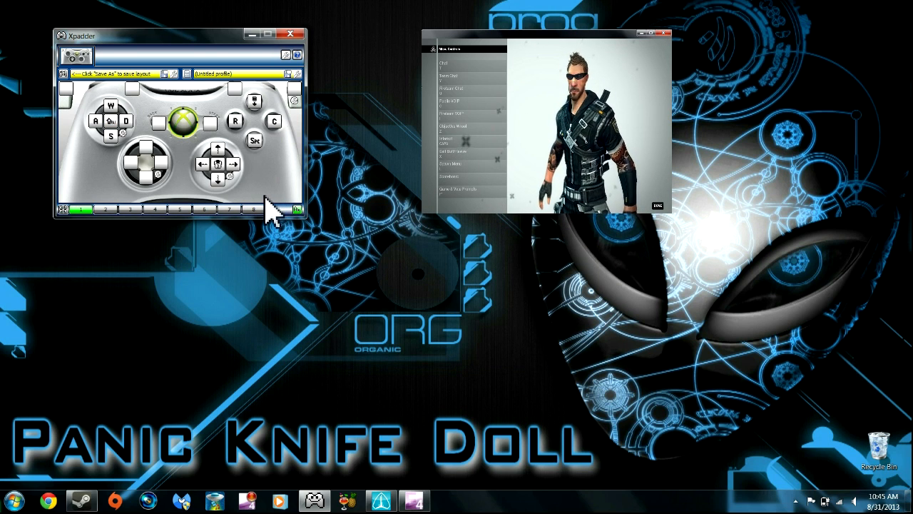
Assign the right mouse button to the left trigger and the left mouse button to the right trigger
left_click(66, 91)
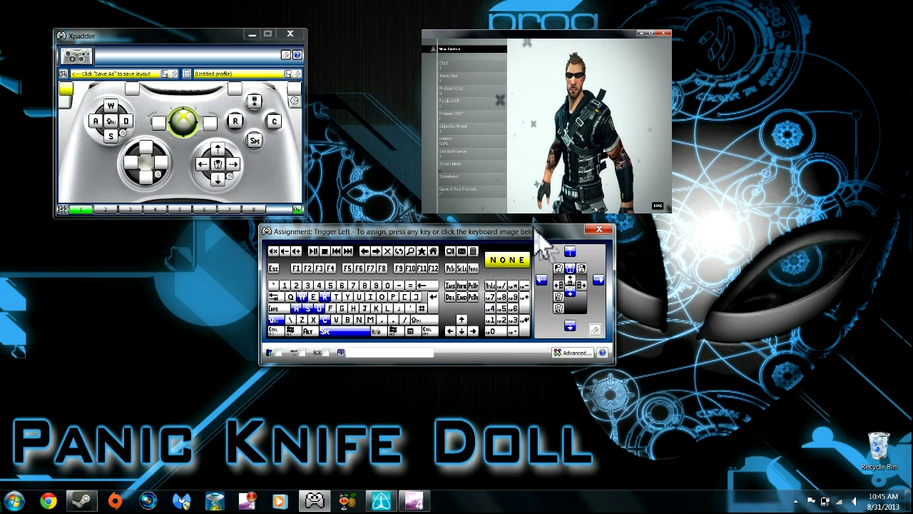
left_click(579, 272)
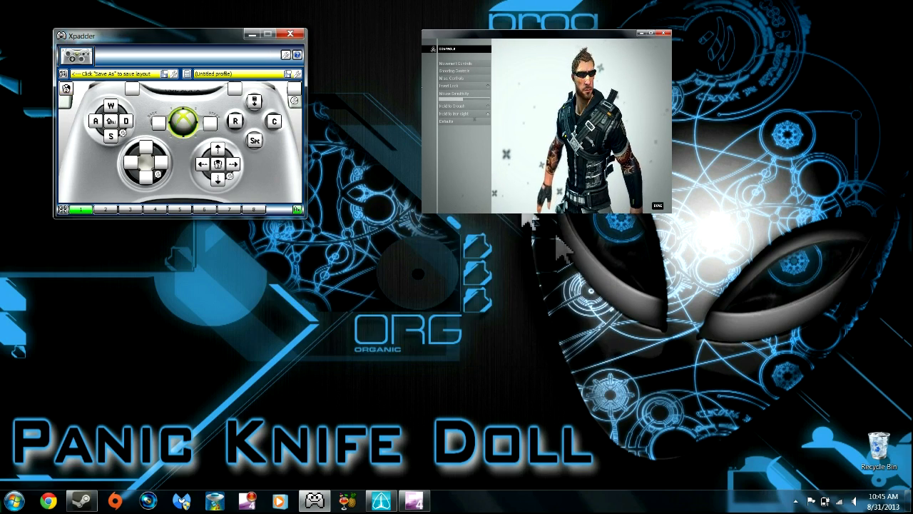
left_click(293, 89)
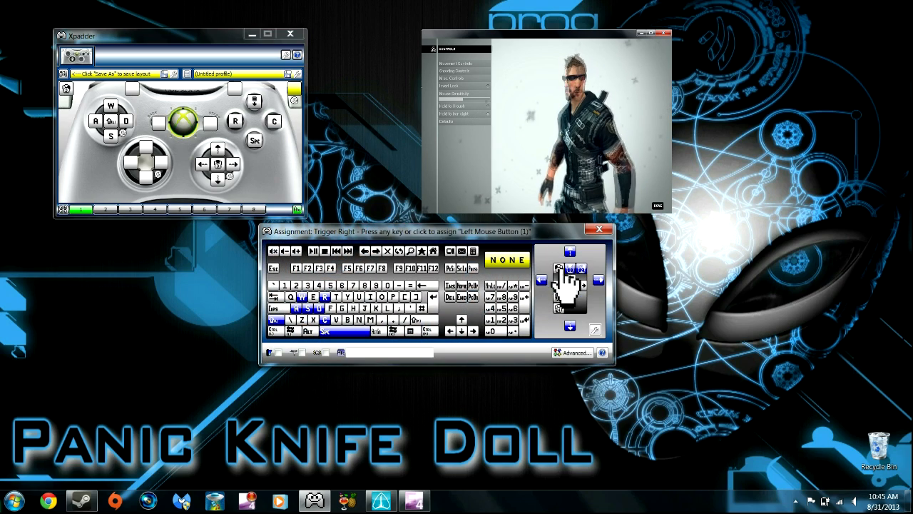
left_click(562, 275)
Assign the X key to the Start button and Esc to the Back button
left_click(210, 123)
left_click(315, 319)
left_click(159, 123)
left_click(273, 268)
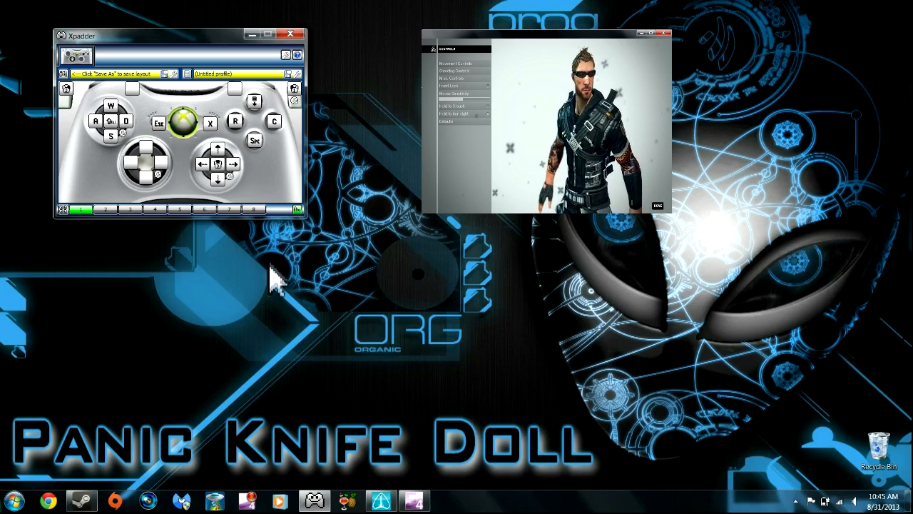
Assign the G key to the right shoulder button and the Z key to the left shoulder button
left_click(235, 89)
left_click(342, 307)
left_click(132, 89)
left_click(312, 327)
Assign the keyboard arrow keys to the matching D-pad directions
left_click(148, 177)
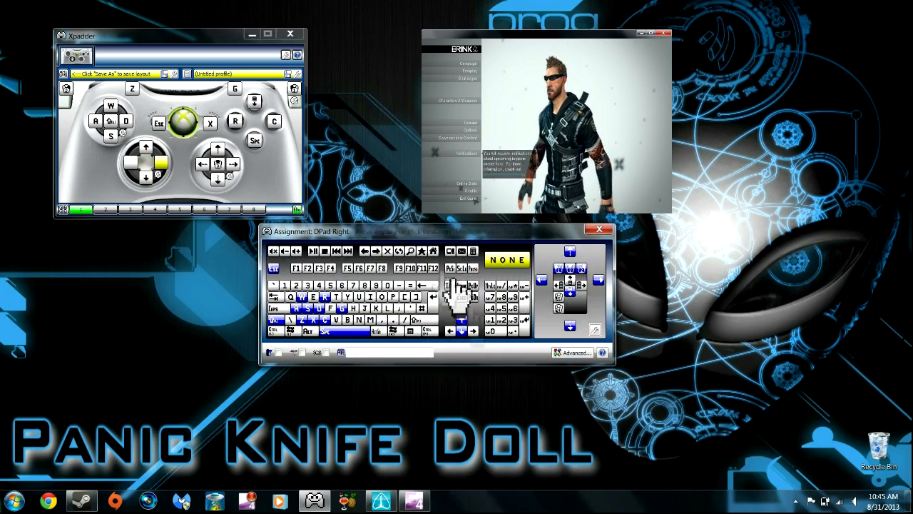
left_click(460, 328)
left_click(132, 163)
left_click(450, 332)
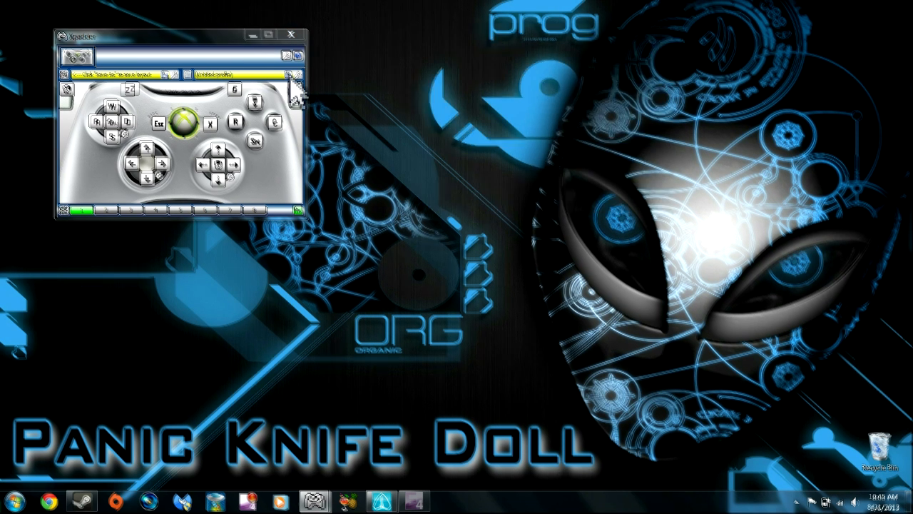
Save the button mapping as a profile named brink in the xpadder folder
left_click(288, 74)
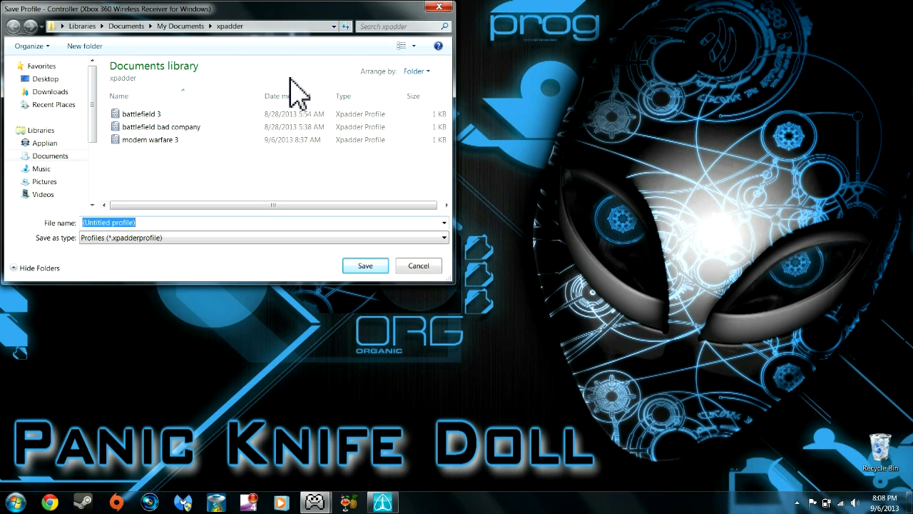
type("bri")
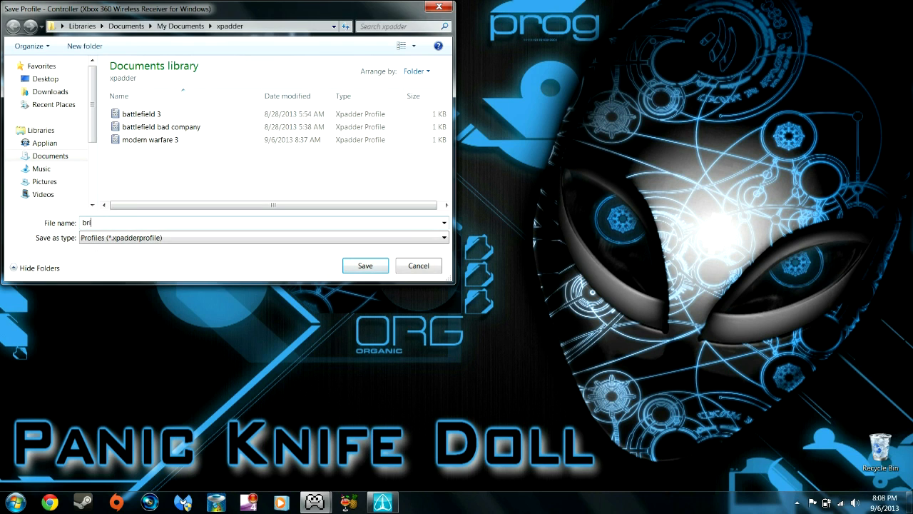
key("Return")
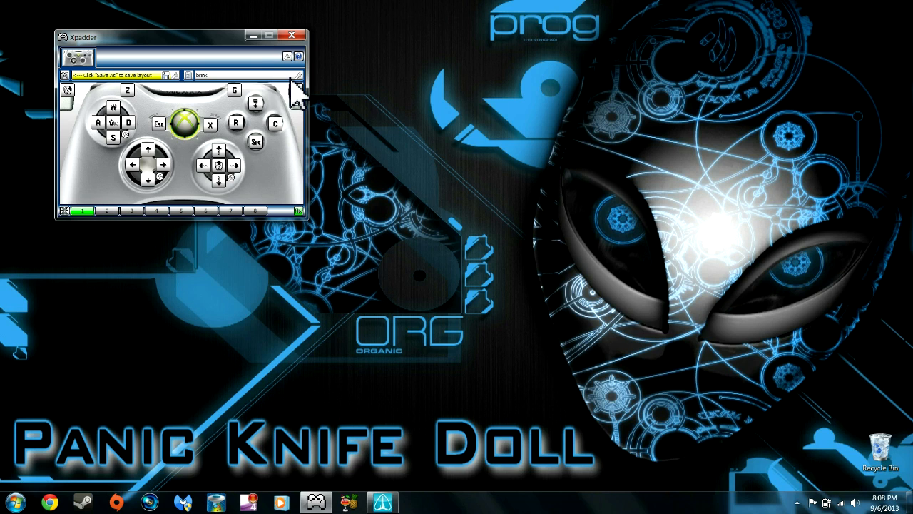
Save the controller layout as brink1 in the xpadder folder
left_click(170, 76)
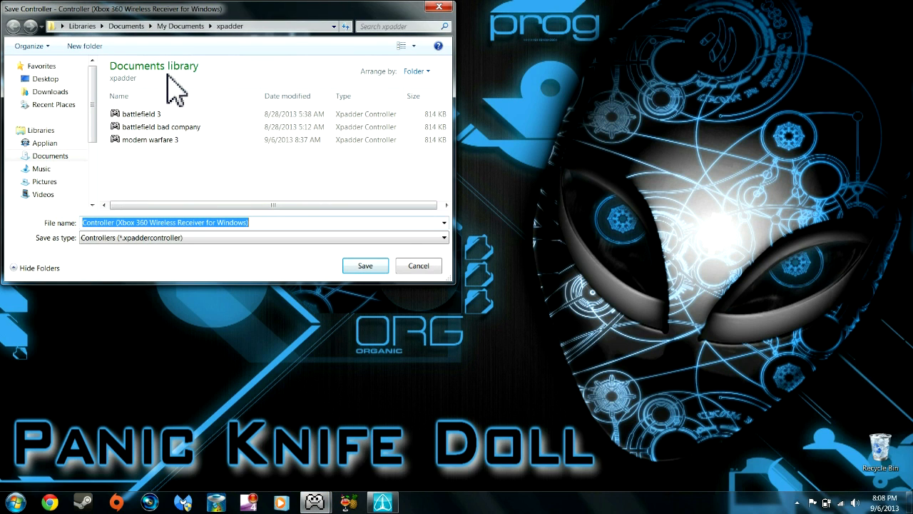
type("brink1")
key("Return")
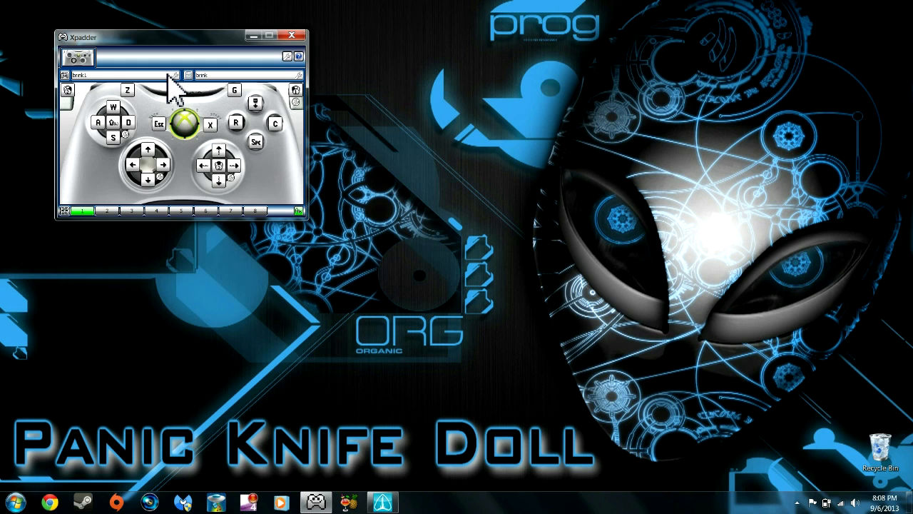
Look through the assignment sets 3 and 4 and return to set 1
left_click(132, 211)
left_click(157, 210)
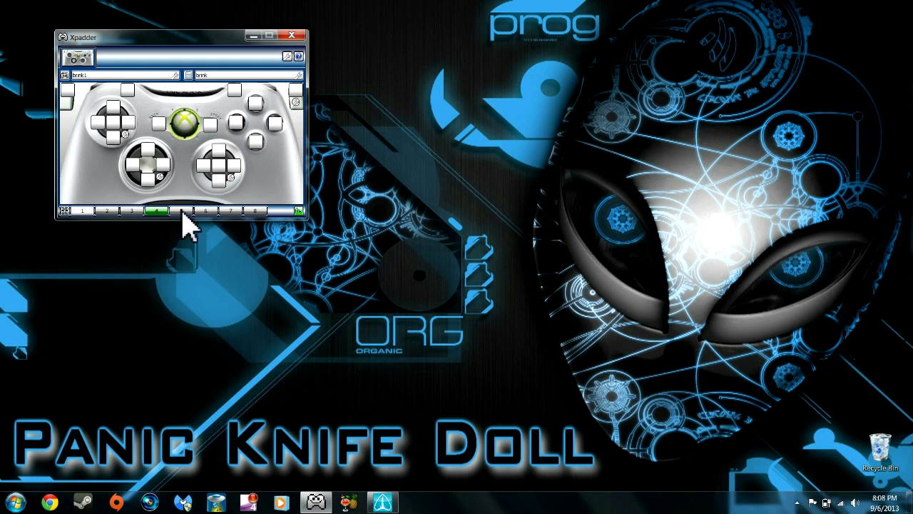
left_click(86, 210)
Review the general program options, accept the settings and close the main window
left_click(287, 57)
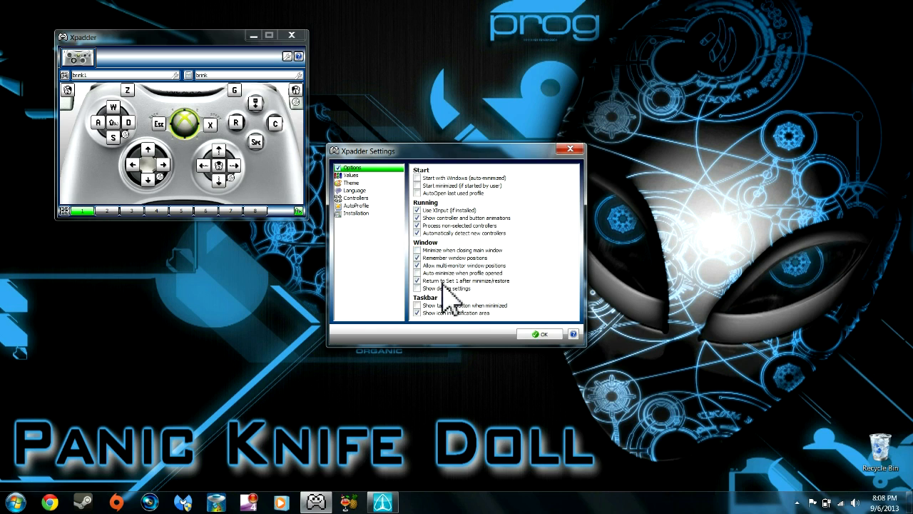
left_click(540, 334)
left_click(291, 35)
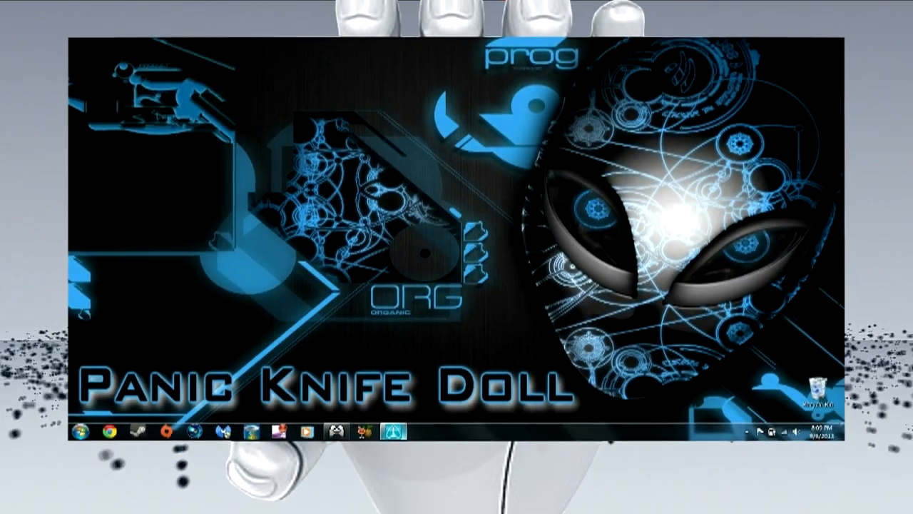